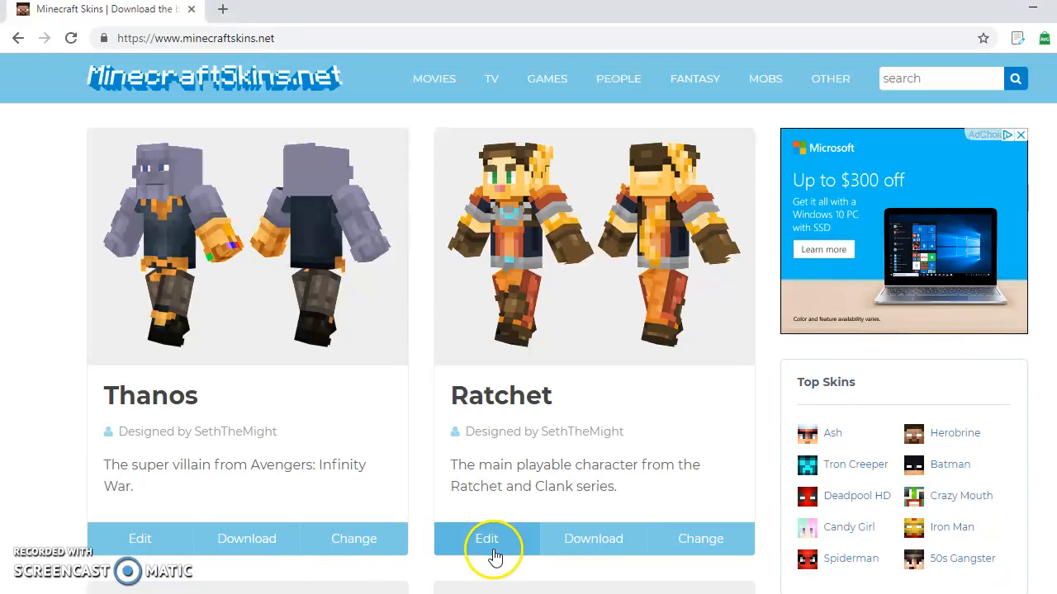
- Open the Ratchet skin in the skin editor and look over the model and painting tools
left_click(485, 538)
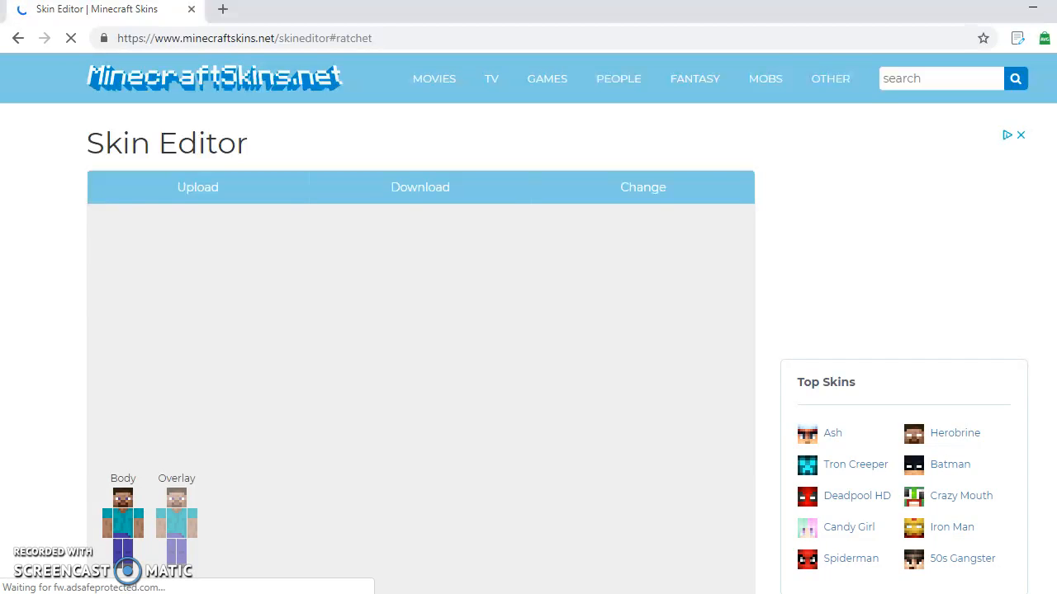
scroll(421, 347, "down", 5)
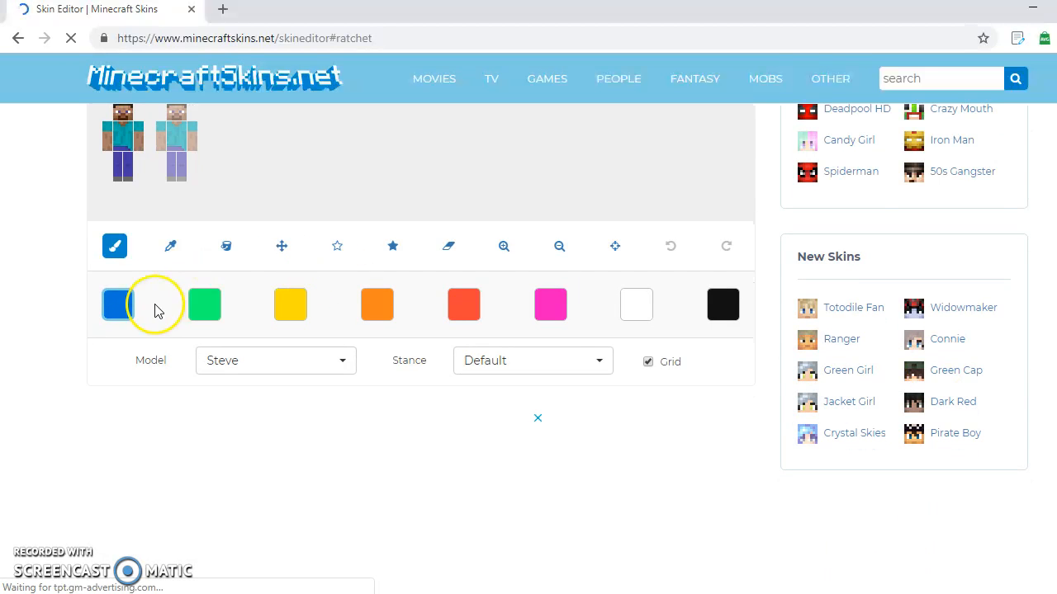
scroll(216, 347, "down", 3)
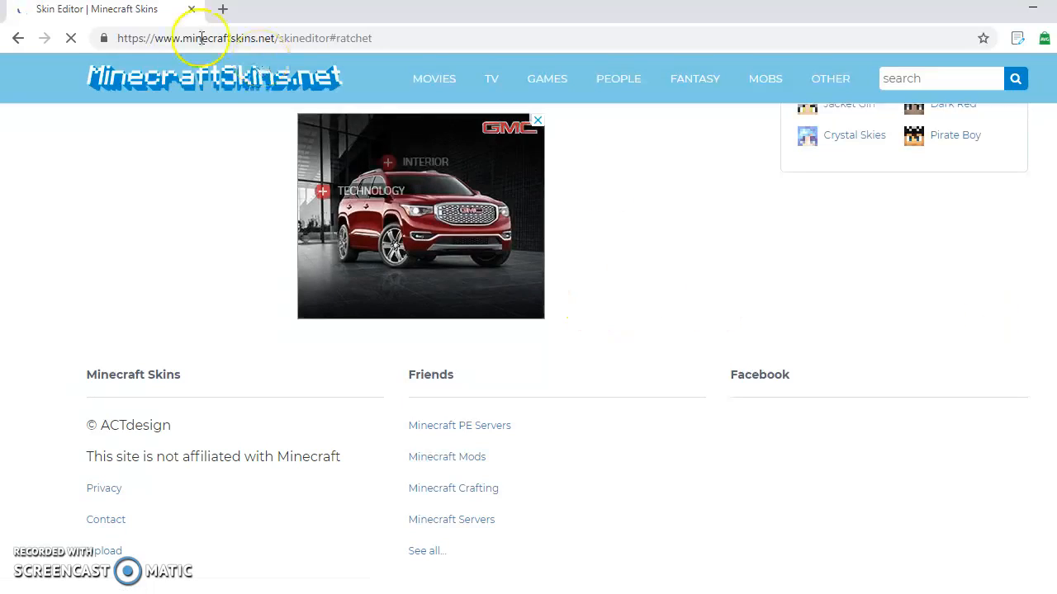
scroll(716, 126, "up", 7)
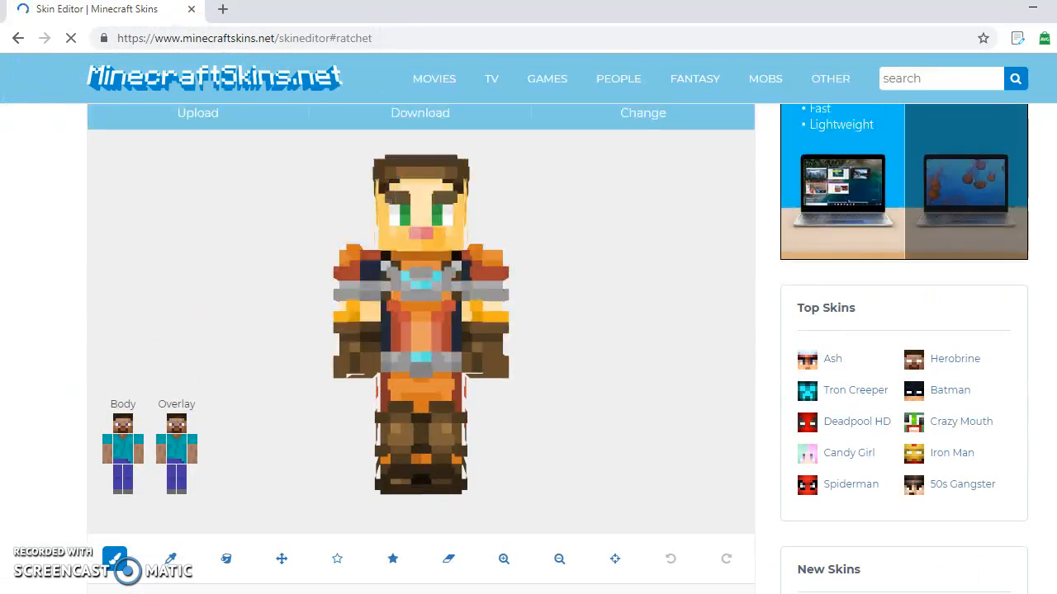
scroll(421, 305, "down", 1)
scroll(421, 305, "up", 1)
scroll(421, 305, "down", 1)
scroll(421, 305, "up", 2)
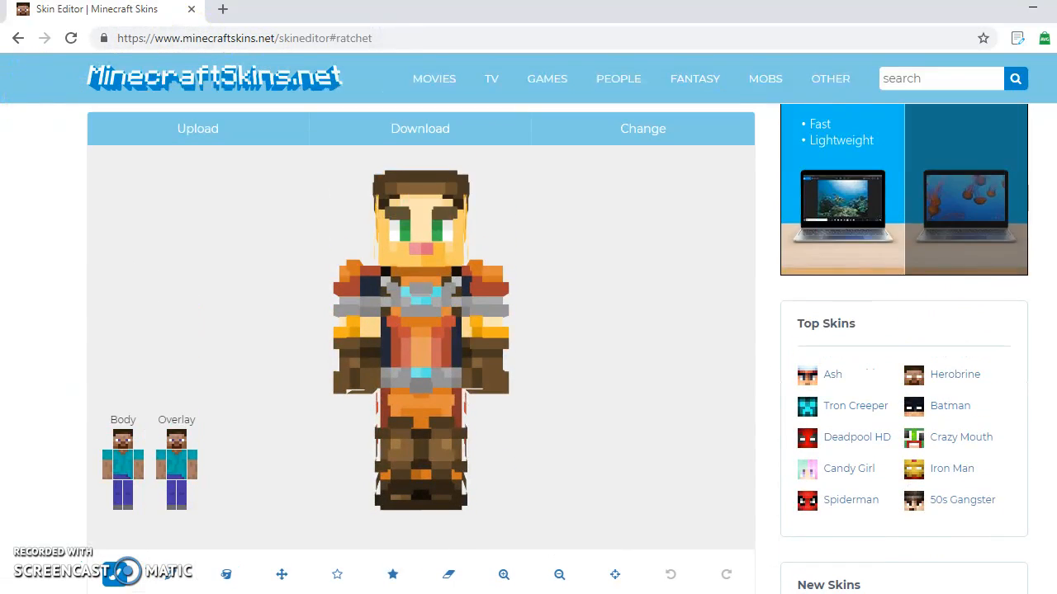
scroll(422, 306, "down", 2)
scroll(658, 528, "up", 1)
scroll(658, 528, "down", 2)
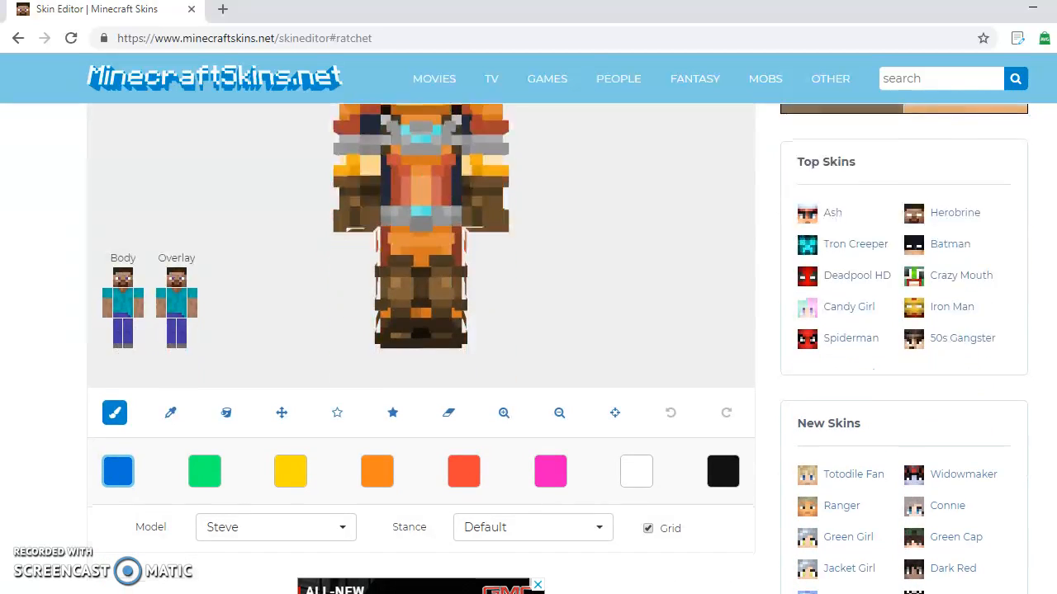
- Change the yellow palette colour to light blue for painting the skin
left_click(290, 391)
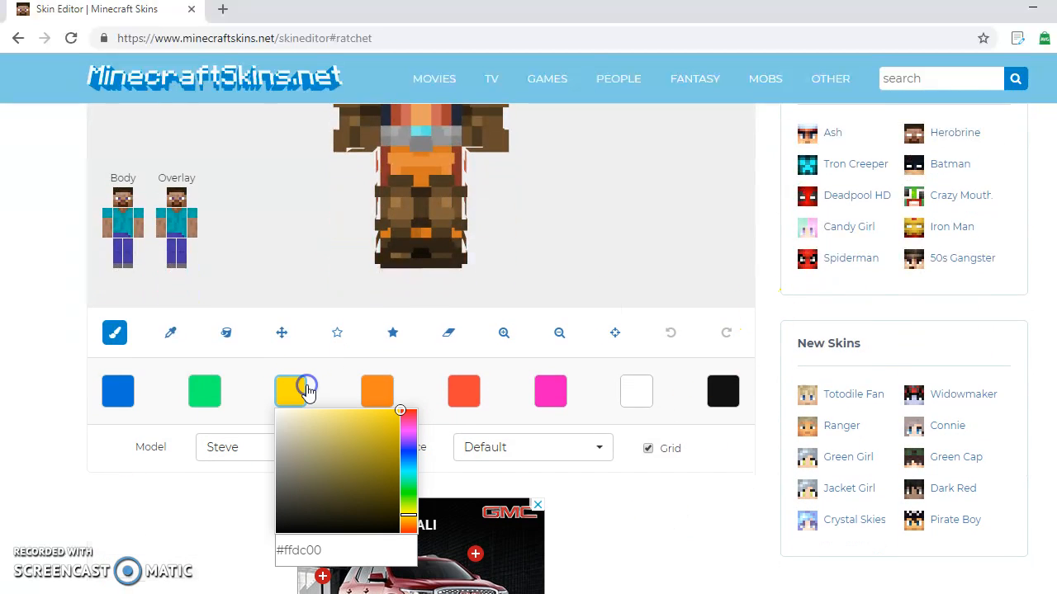
left_click_drag(401, 488, 404, 468)
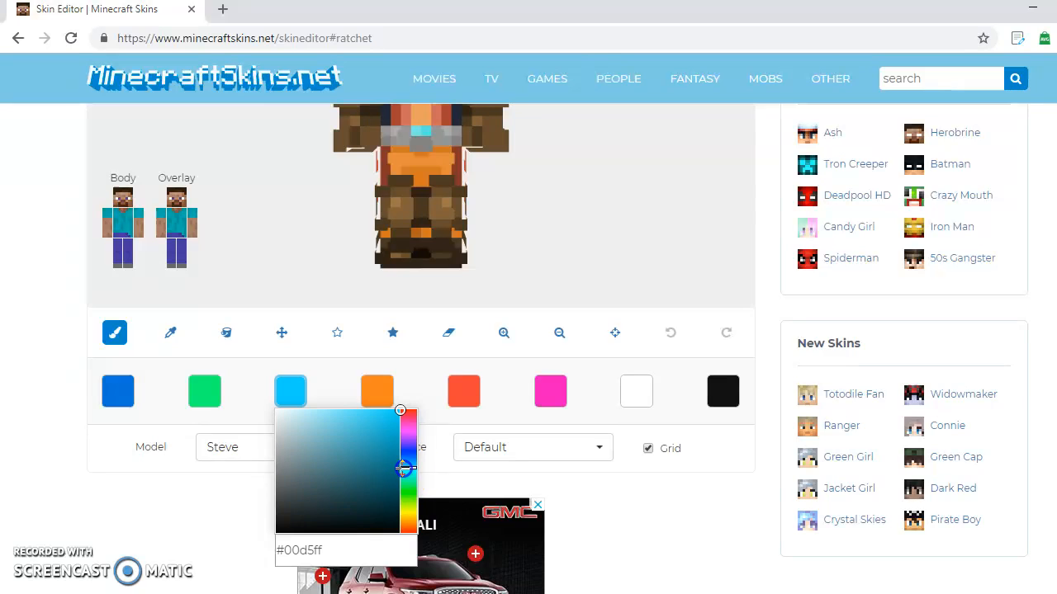
scroll(404, 462, "up", 2)
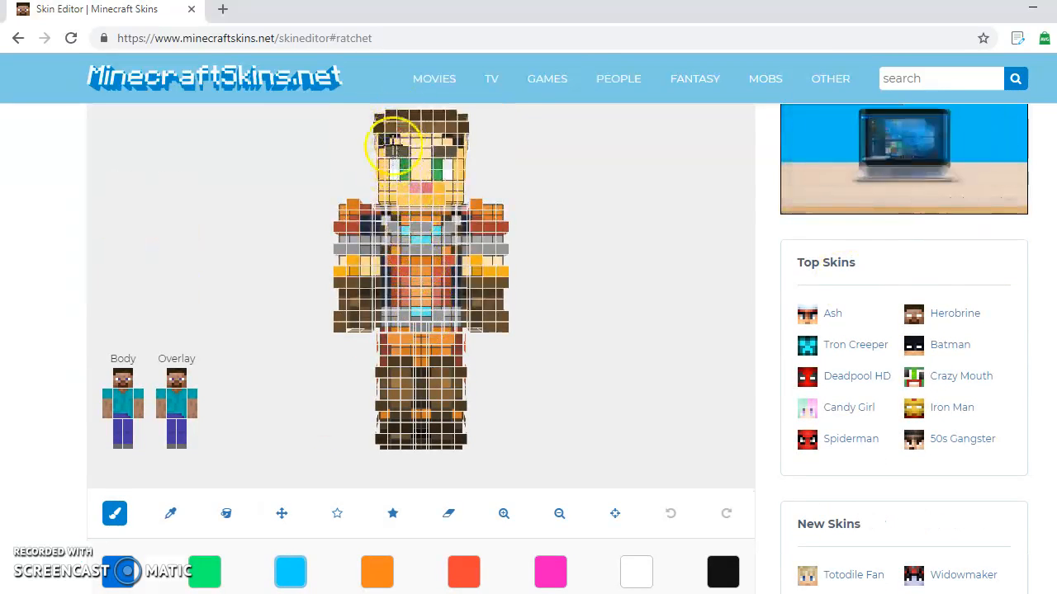
- Paint the model's hair, right arm, torso and legs light blue on the front side
left_click(392, 124)
mouse_move(421, 124)
left_mouse_down()
mouse_move(446, 127)
mouse_move(429, 137)
mouse_move(448, 120)
mouse_move(377, 119)
mouse_move(395, 151)
mouse_move(447, 150)
mouse_move(447, 142)
mouse_move(364, 130)
mouse_move(409, 142)
mouse_move(390, 141)
mouse_move(462, 116)
mouse_move(458, 384)
mouse_move(446, 455)
mouse_move(466, 407)
mouse_move(422, 437)
mouse_move(369, 443)
mouse_move(399, 368)
mouse_move(404, 221)
mouse_move(319, 214)
mouse_move(337, 260)
mouse_move(337, 331)
mouse_move(355, 238)
mouse_move(324, 262)
mouse_move(347, 208)
mouse_move(367, 225)
mouse_move(383, 281)
mouse_move(355, 306)
mouse_move(374, 257)
mouse_move(358, 285)
left_mouse_up()
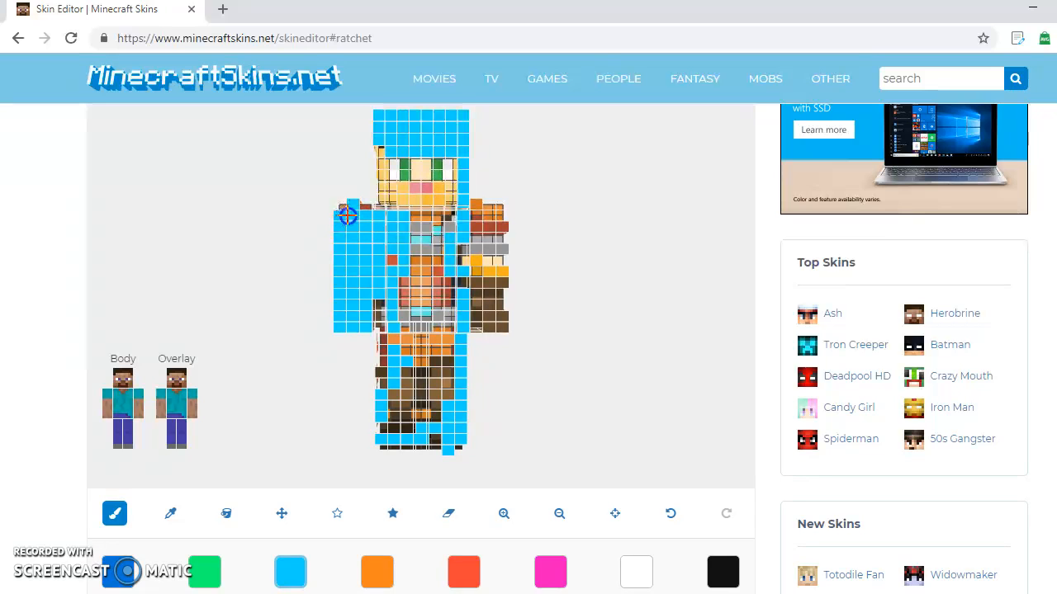
mouse_move(426, 211)
left_mouse_down()
mouse_move(431, 237)
mouse_move(385, 380)
mouse_move(387, 326)
left_mouse_up()
left_click_drag(400, 426, 448, 399)
mouse_move(448, 358)
left_mouse_down()
mouse_move(417, 383)
mouse_move(399, 432)
left_mouse_up()
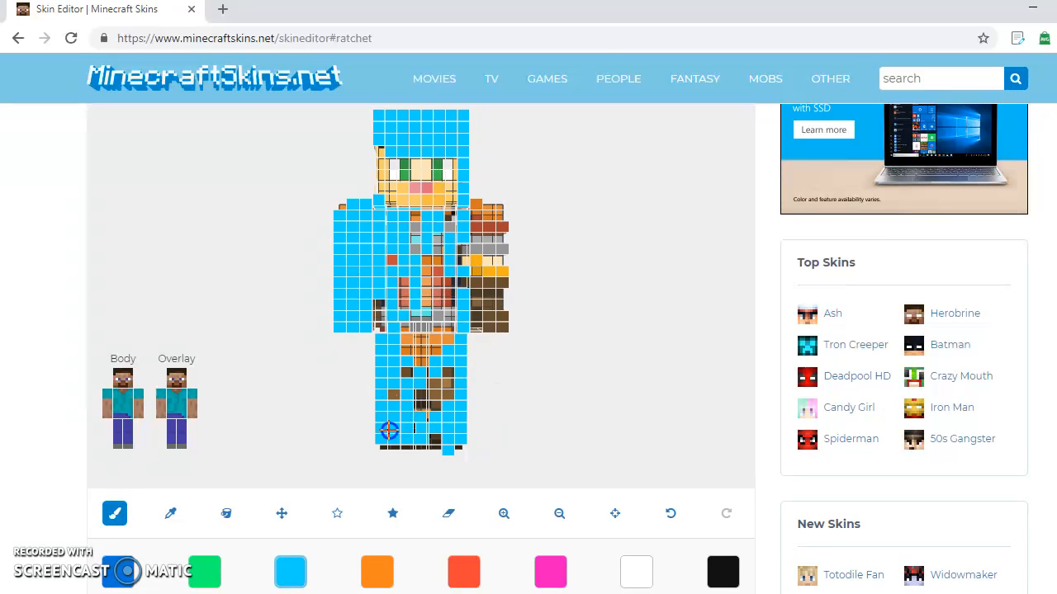
mouse_move(442, 404)
left_mouse_down()
mouse_move(462, 369)
mouse_move(431, 391)
left_mouse_up()
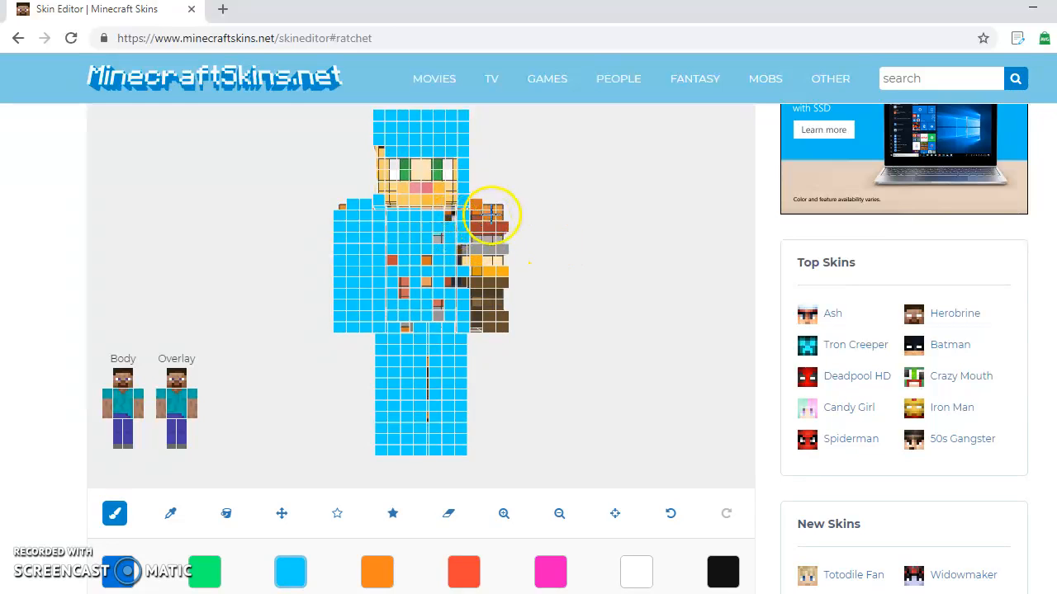
- Paint the model's remaining left arm and the face light blue
mouse_move(473, 210)
left_mouse_down()
mouse_move(475, 238)
mouse_move(501, 215)
mouse_move(489, 217)
mouse_move(487, 273)
mouse_move(463, 307)
mouse_move(462, 354)
mouse_move(482, 318)
mouse_move(492, 323)
mouse_move(497, 309)
mouse_move(504, 327)
mouse_move(479, 283)
mouse_move(500, 278)
mouse_move(504, 228)
mouse_move(442, 256)
mouse_move(392, 296)
mouse_move(456, 298)
mouse_move(434, 313)
mouse_move(466, 283)
mouse_move(503, 298)
left_mouse_up()
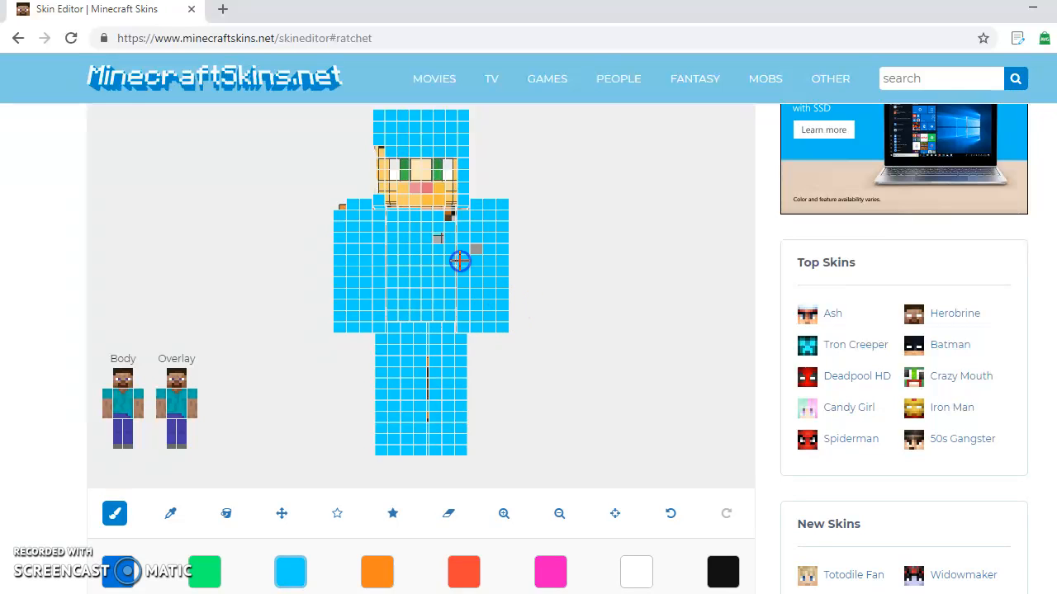
left_click_drag(468, 253, 440, 249)
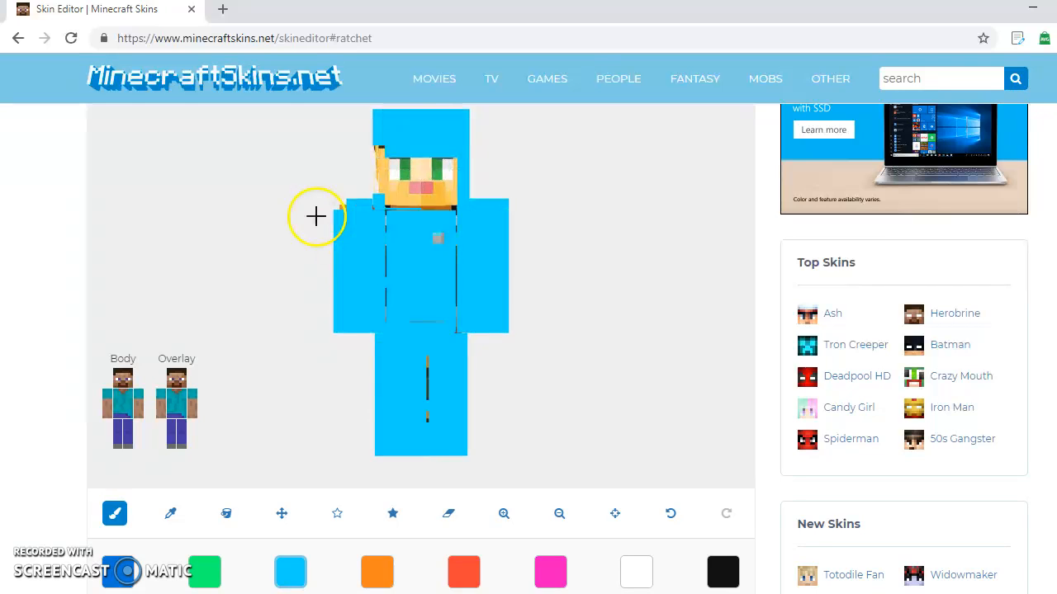
mouse_move(395, 171)
left_mouse_down()
mouse_move(437, 192)
mouse_move(442, 180)
mouse_move(385, 182)
mouse_move(446, 190)
mouse_move(410, 177)
mouse_move(461, 169)
mouse_move(445, 201)
mouse_move(415, 169)
mouse_move(377, 156)
left_mouse_up()
left_click(387, 155)
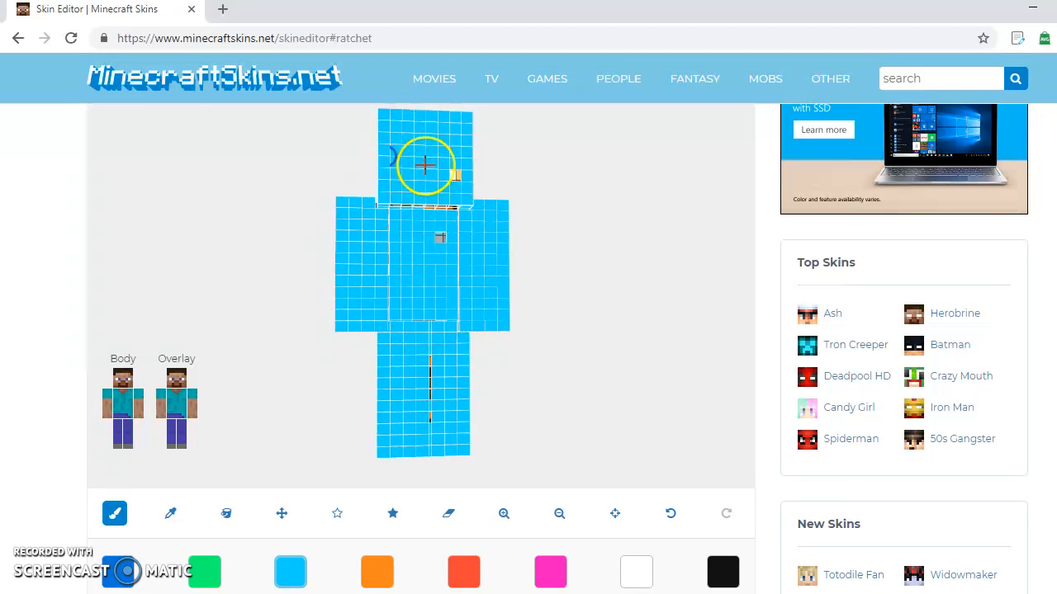
- Paint most of the front of the head orange, leaving a light blue strip along the forehead
left_click_drag(677, 336, 493, 388)
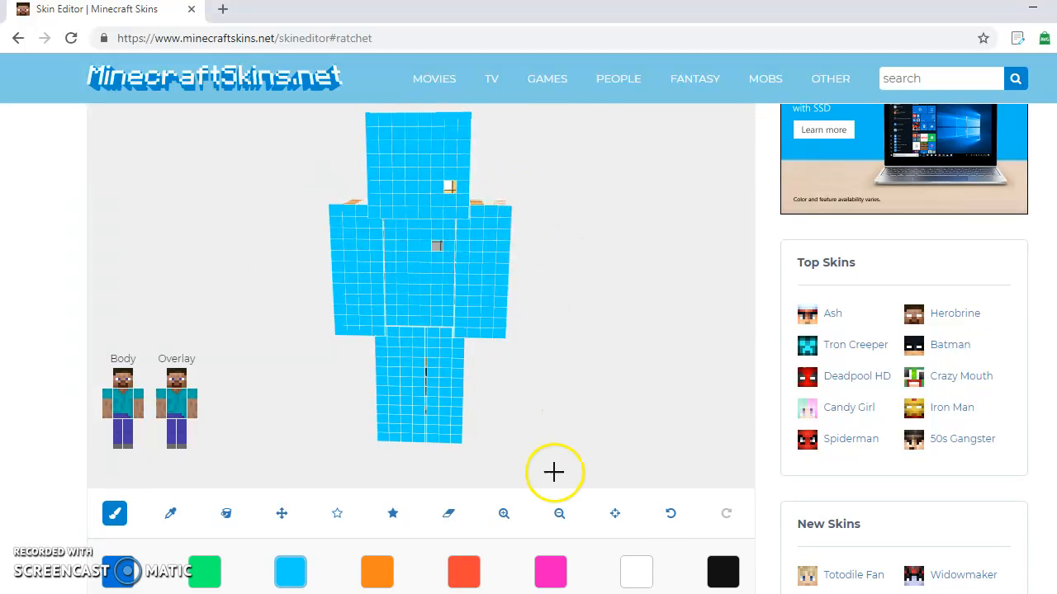
mouse_move(652, 291)
left_mouse_down()
mouse_move(682, 276)
mouse_move(659, 299)
left_mouse_up()
left_click_drag(870, 272, 850, 264)
left_click_drag(620, 242, 632, 217)
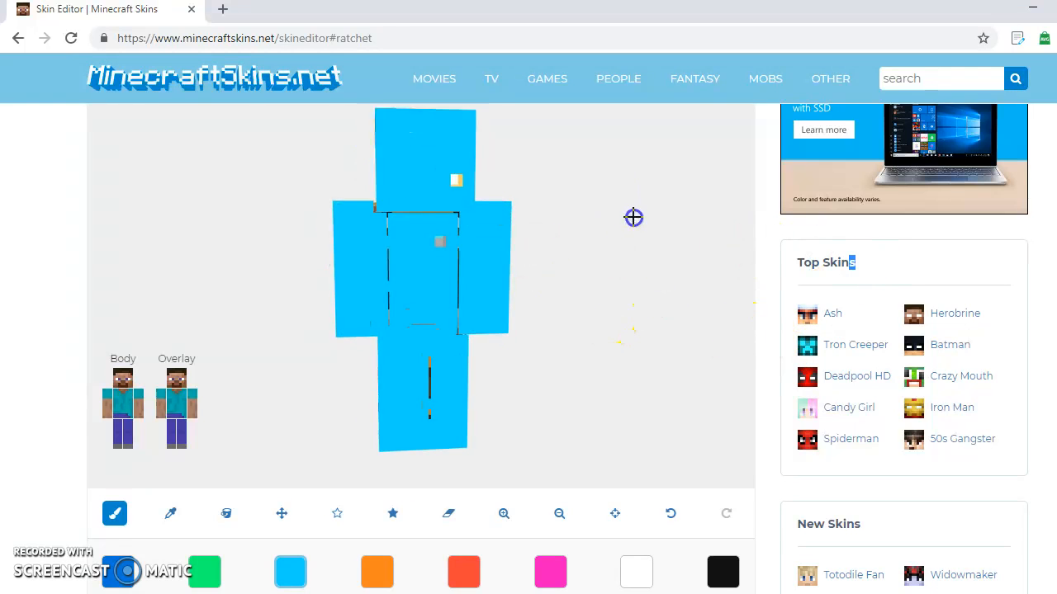
left_click(376, 571)
left_click_drag(390, 155, 450, 162)
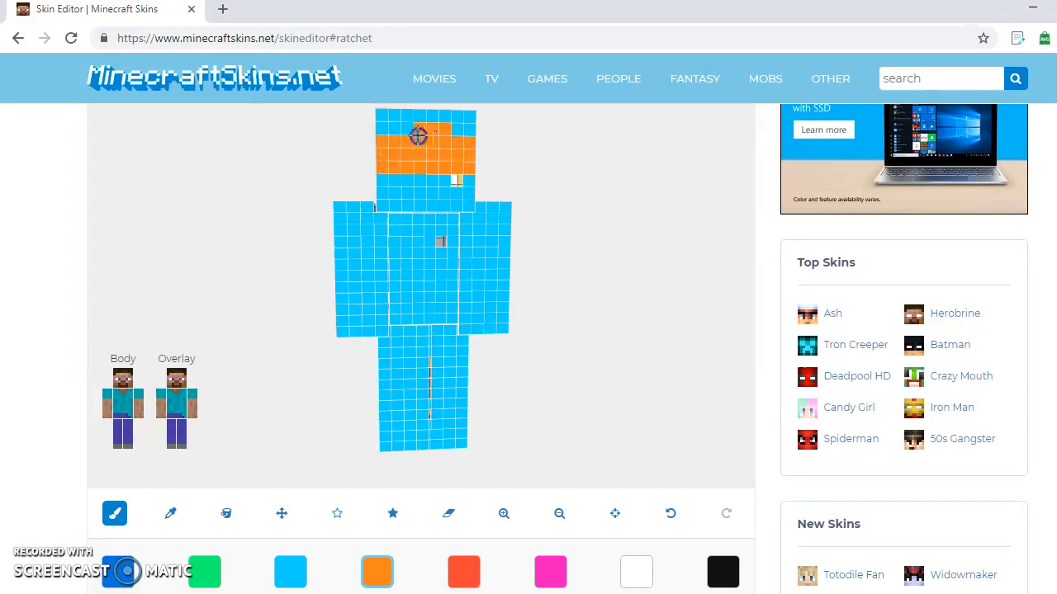
left_click_drag(430, 135, 469, 138)
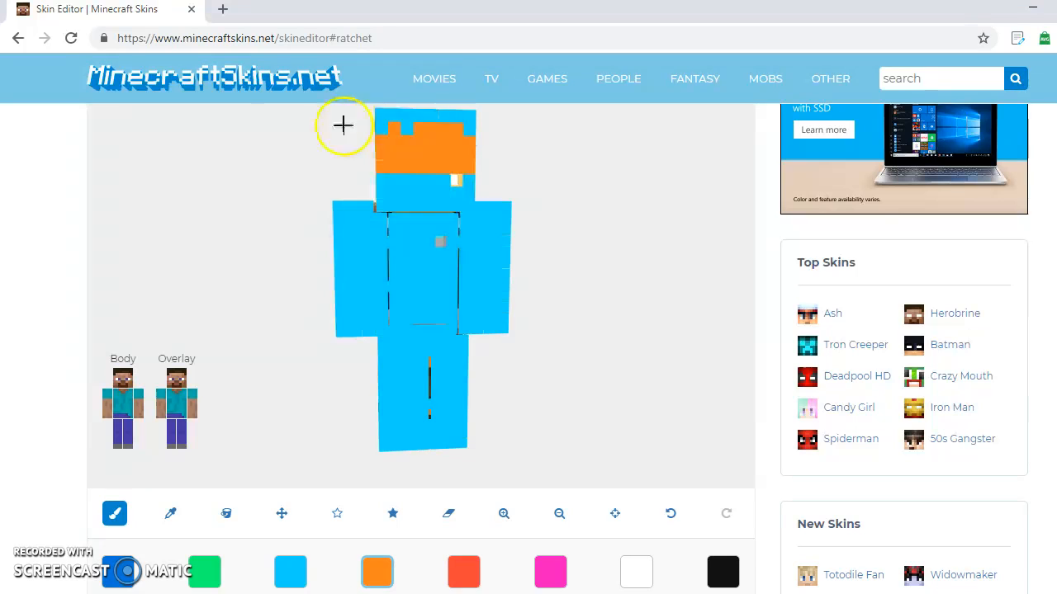
left_click(382, 132)
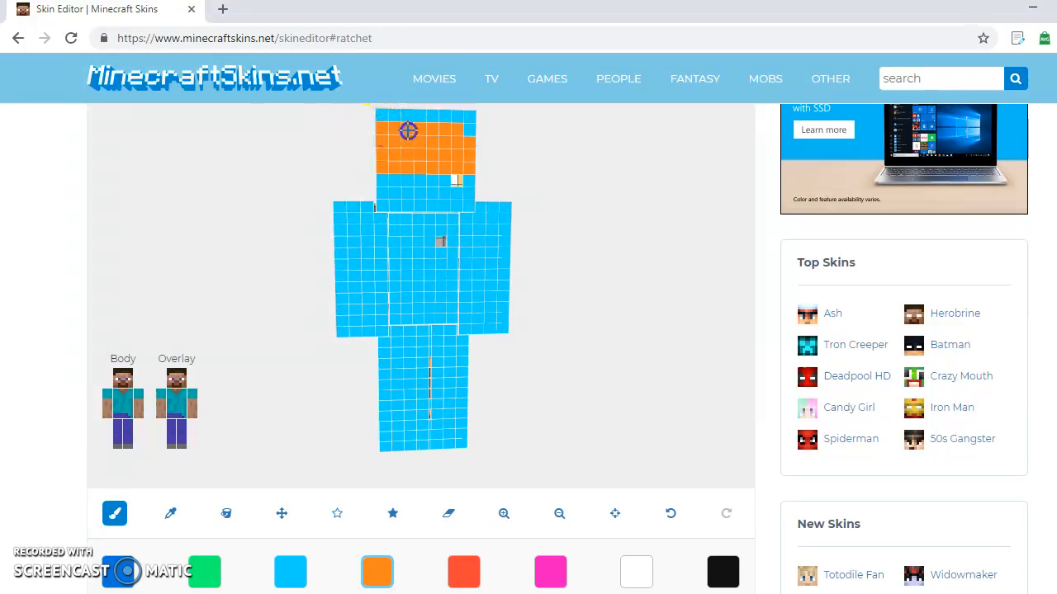
left_click(384, 182)
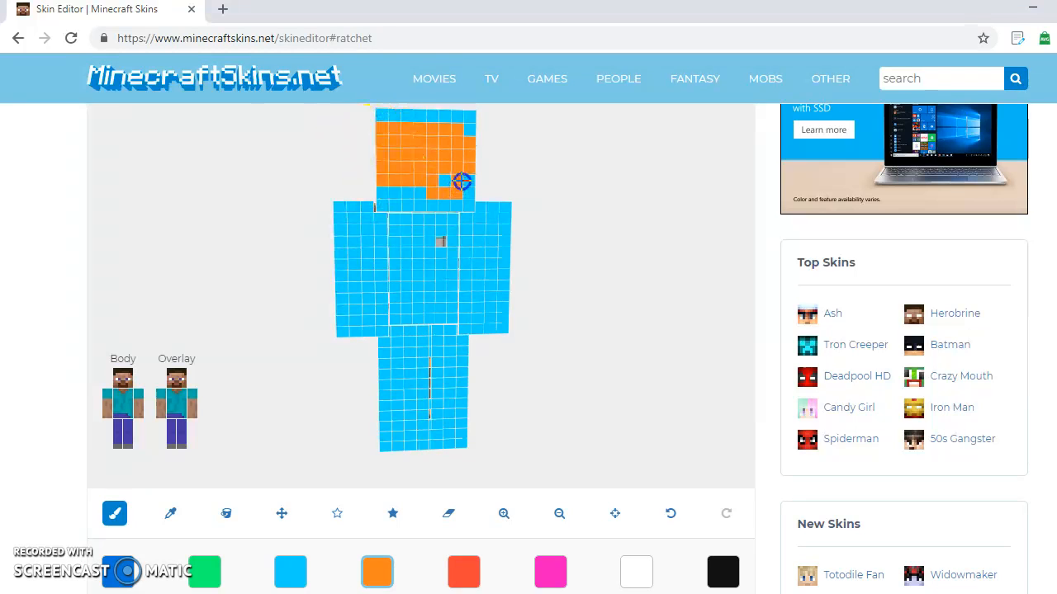
left_click_drag(411, 190, 393, 198)
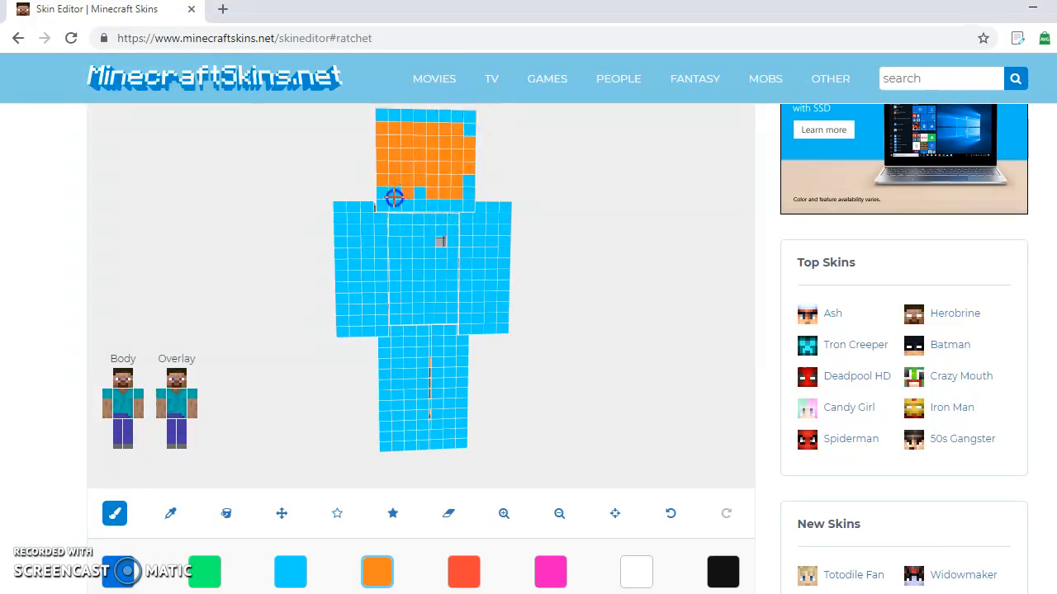
left_click(383, 192)
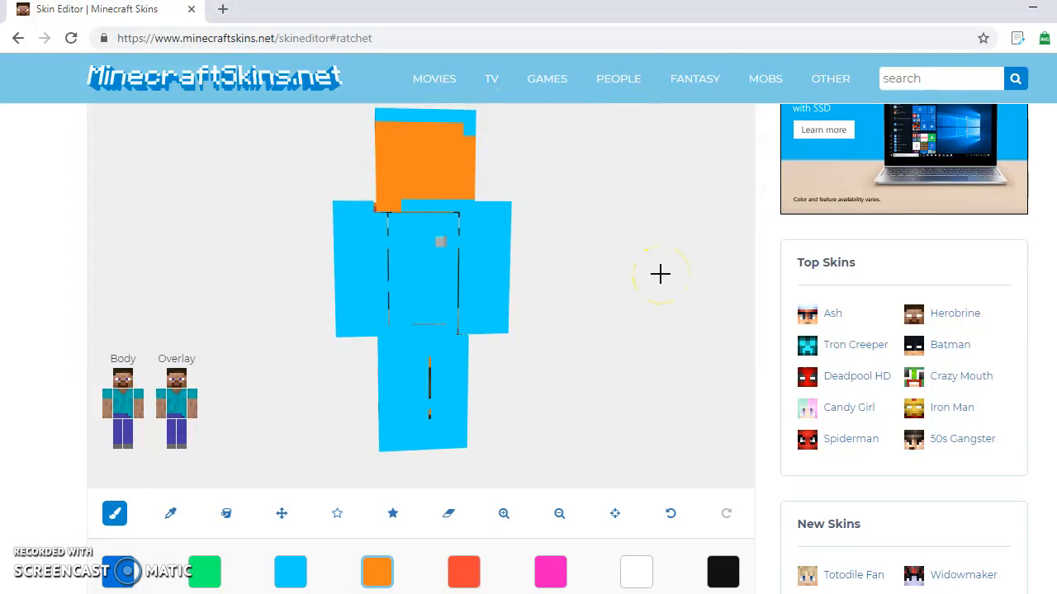
left_click(200, 581)
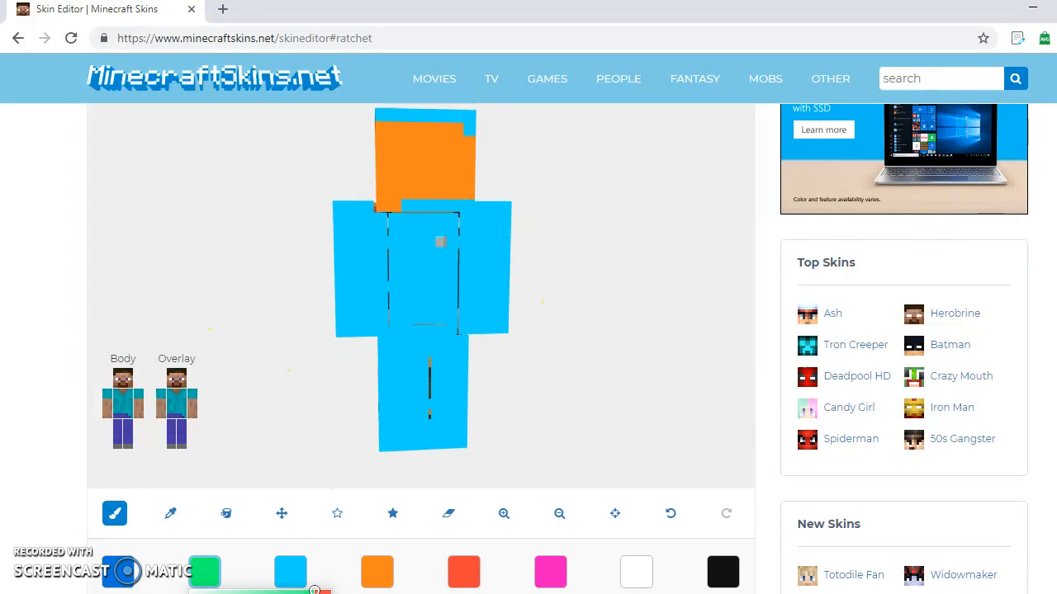
scroll(314, 591, "down", 6)
scroll(315, 591, "up", 6)
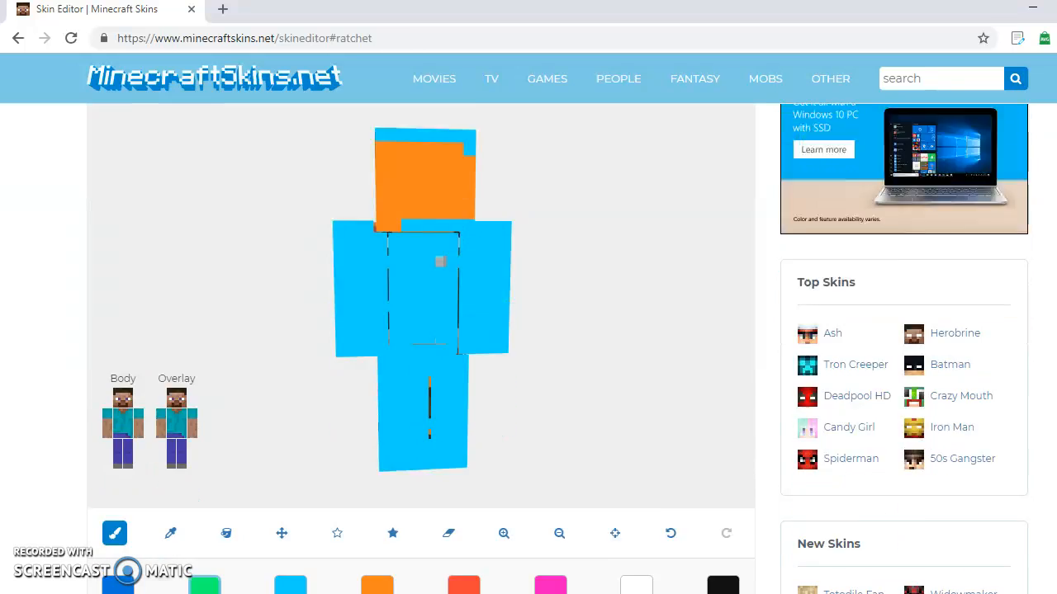
- Download the edited skin from the skin editor
scroll(707, 224, "up", 1)
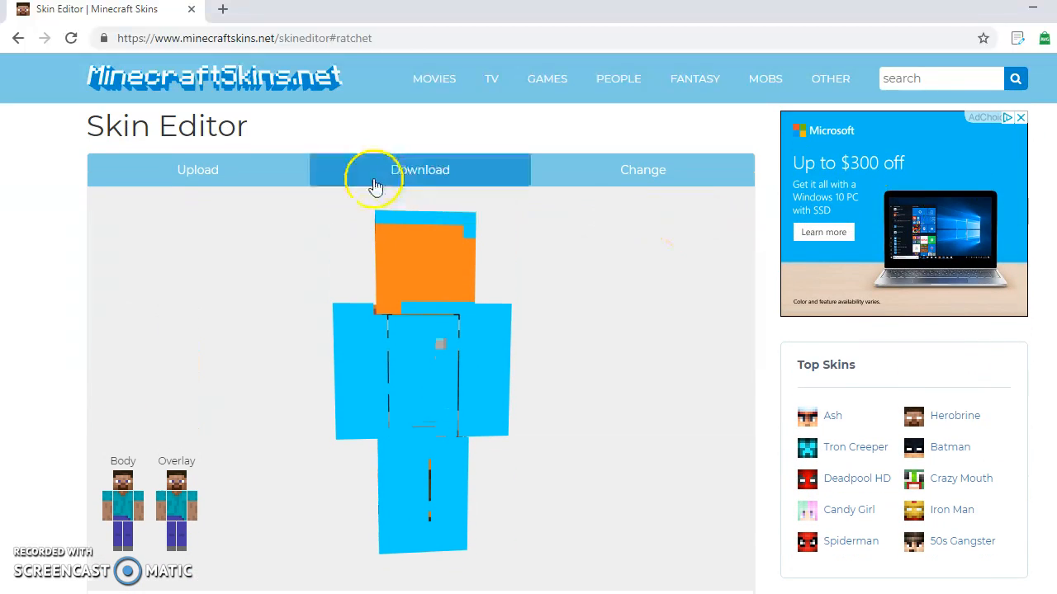
left_click(434, 168)
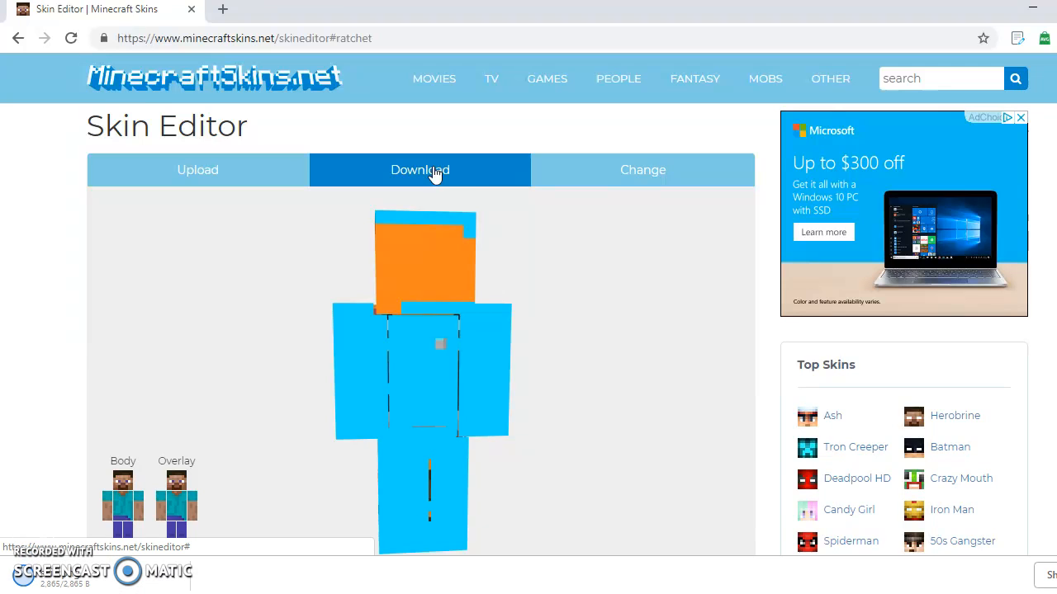
left_click(437, 173)
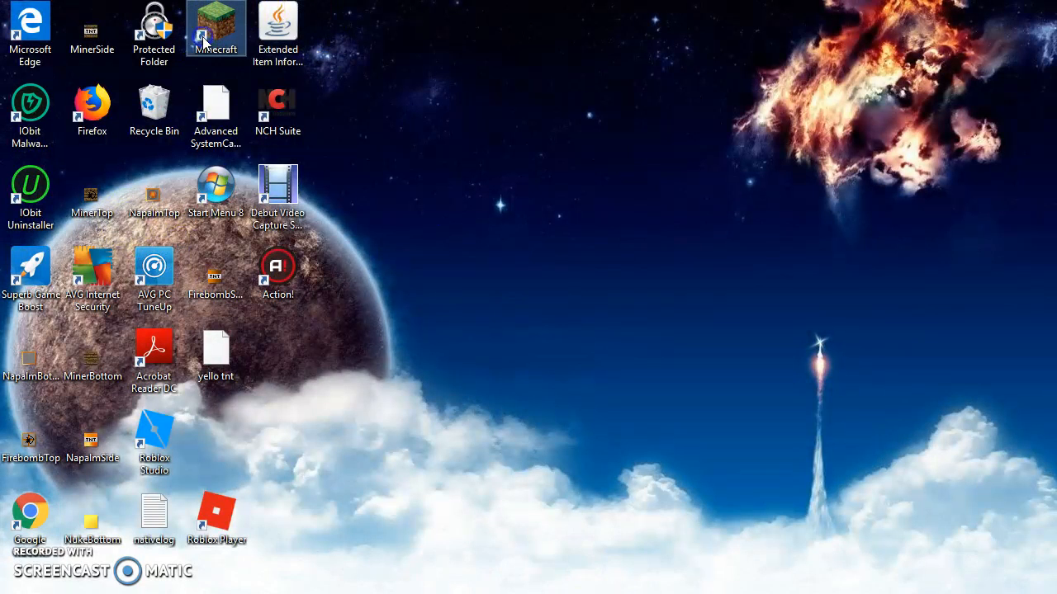
- Open the Minecraft Launcher from the desktop and go to its skin settings
double_click(206, 40)
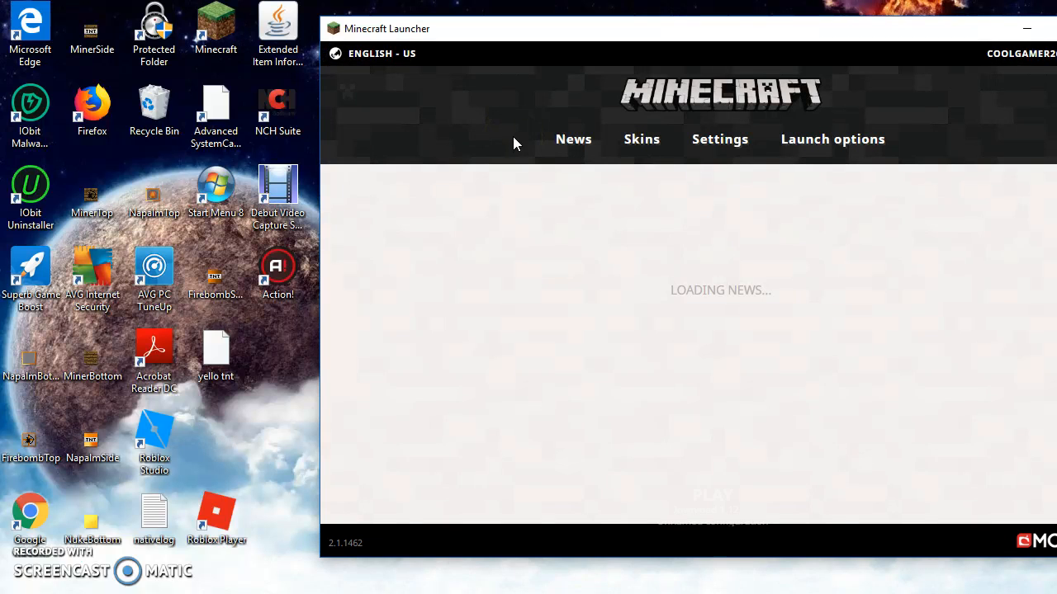
left_click(638, 142)
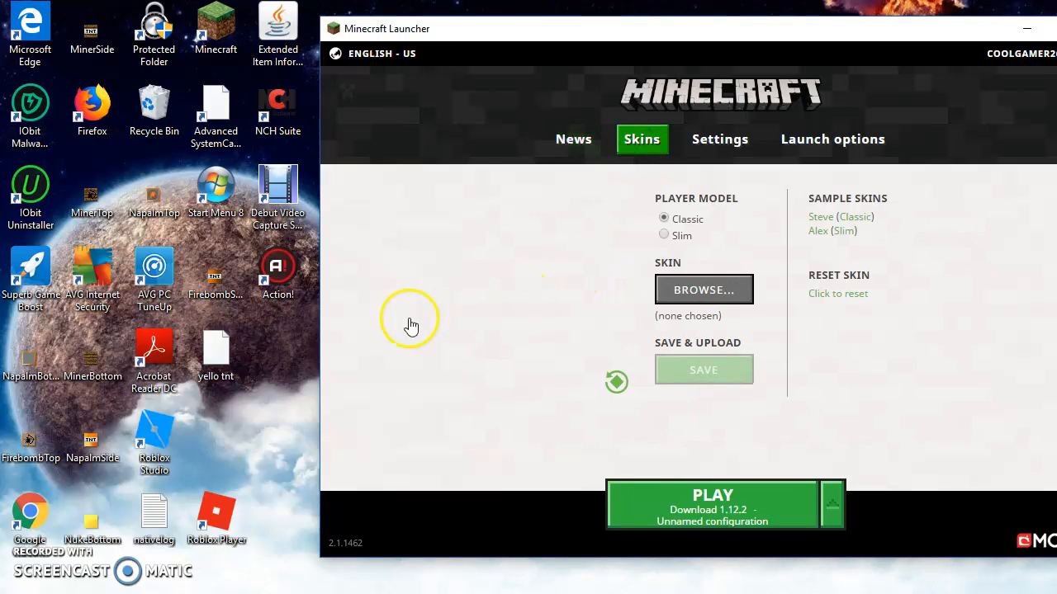
- Load the AwesomeFaceIAS skin file from the Downloads folder and save it as the player skin
left_click(709, 289)
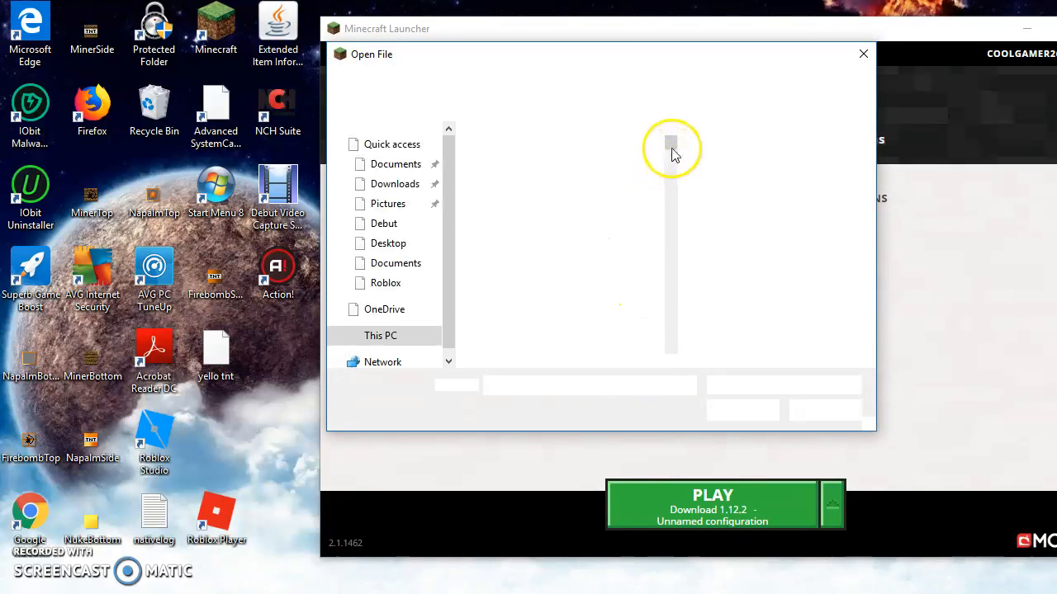
left_click_drag(670, 141, 697, 196)
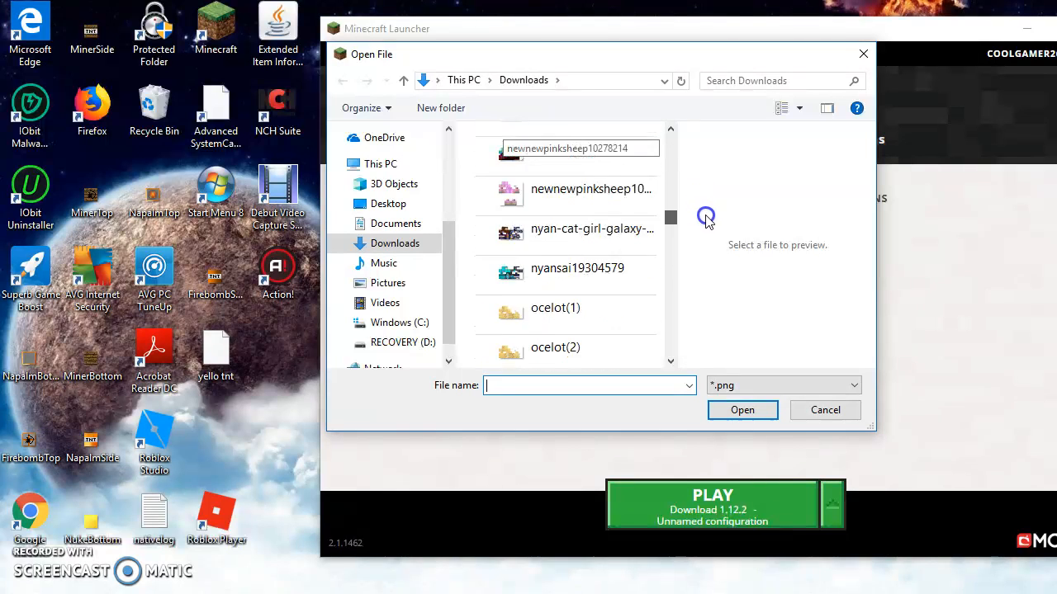
left_click_drag(710, 256, 712, 282)
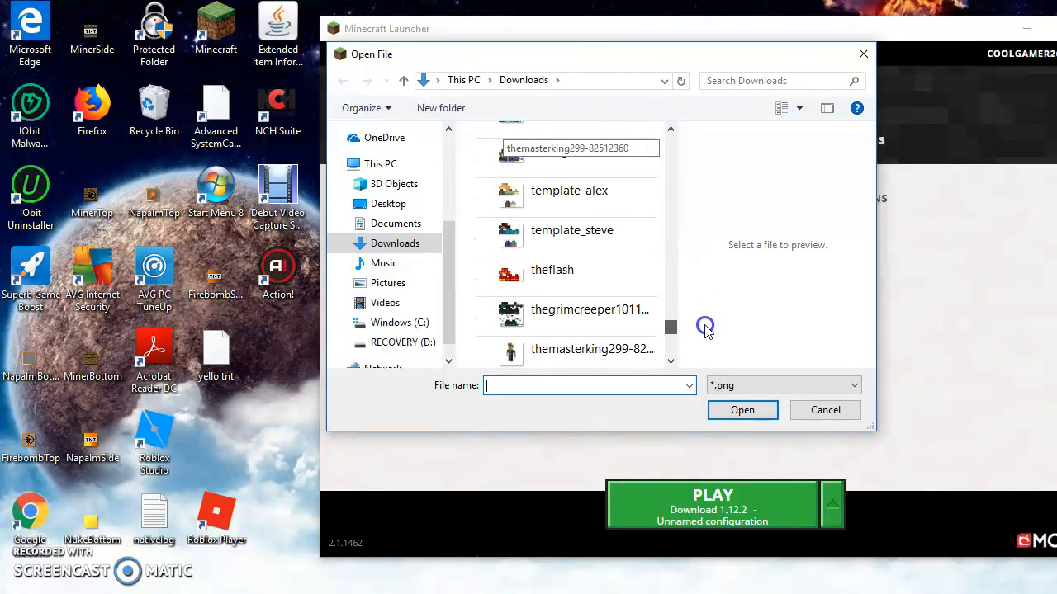
left_click_drag(704, 339, 657, 153)
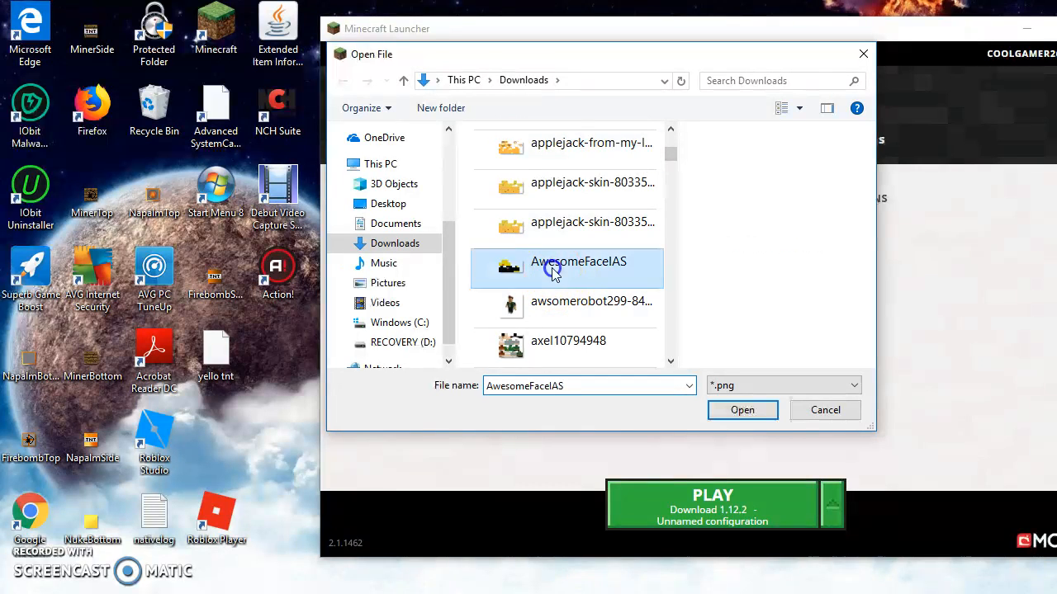
left_click(743, 411)
left_click(703, 371)
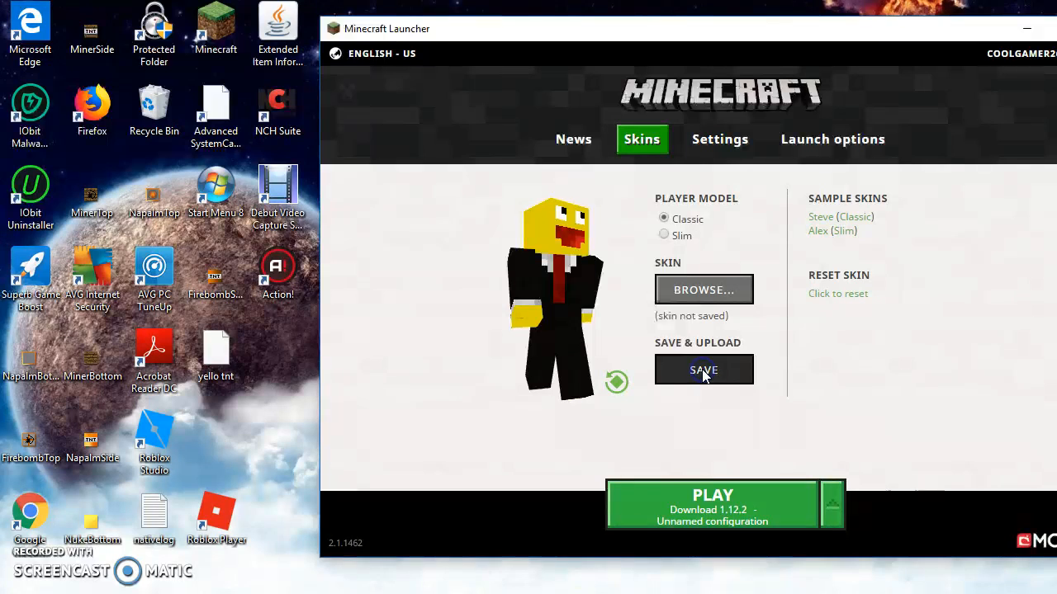